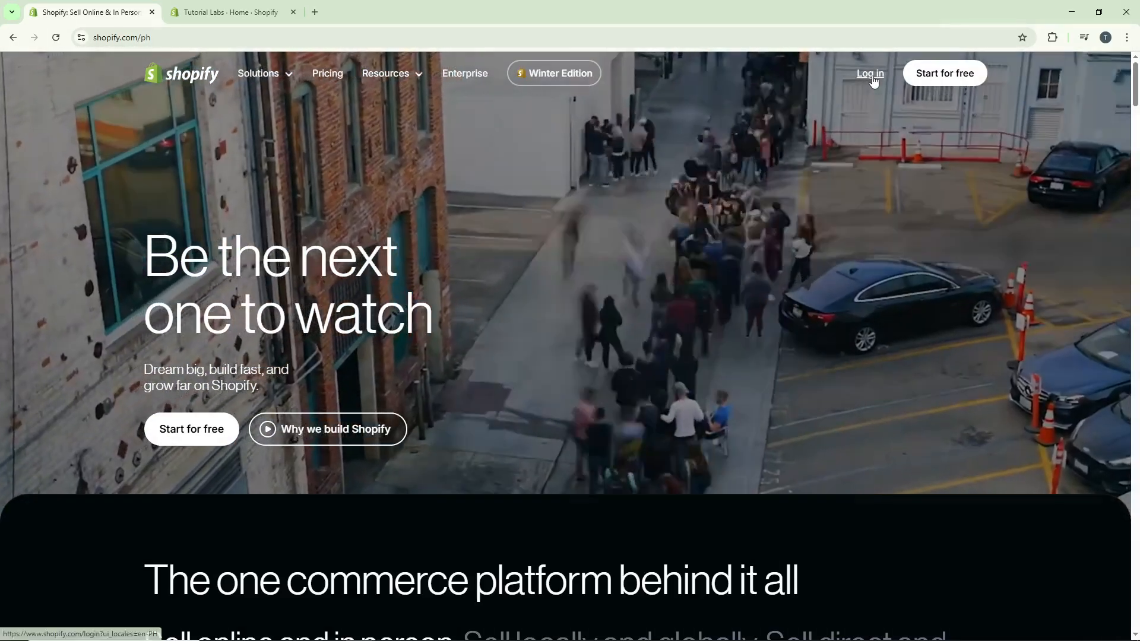
Open the Tutorial Labs admin's Products page listing the Pink, White and Black T-Shirts
key("ctrl+Tab")
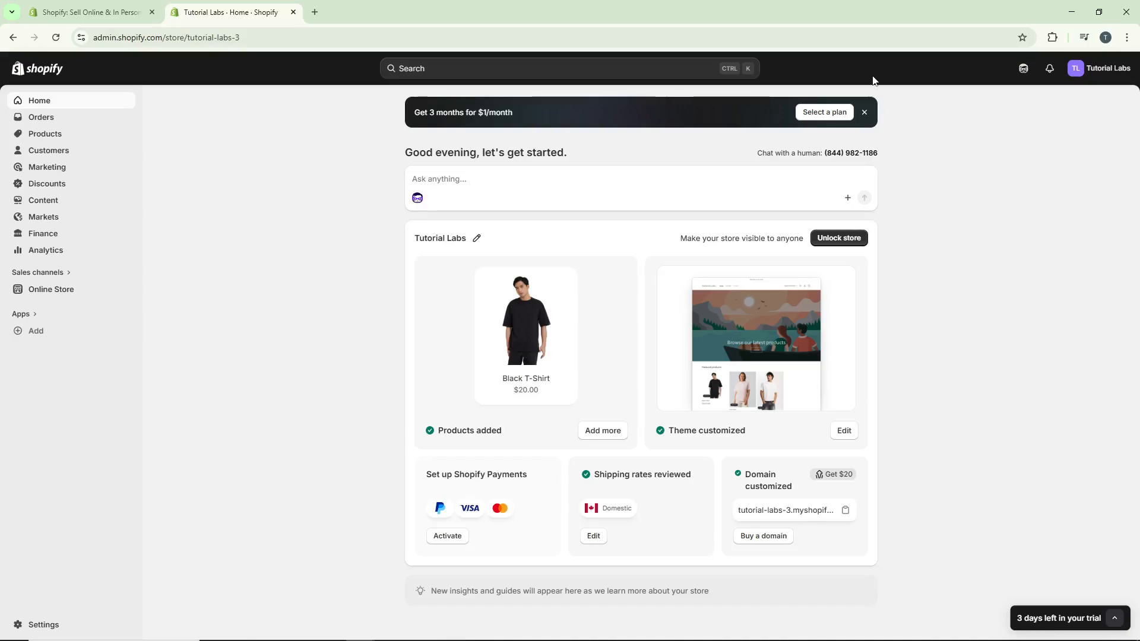
left_click(79, 141)
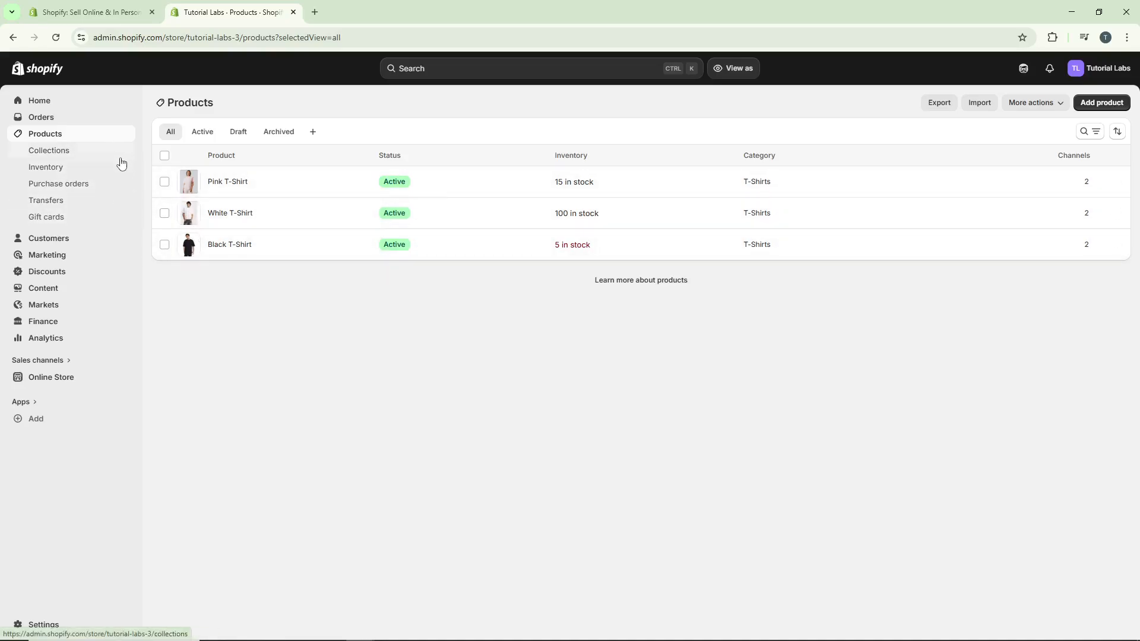
Go to Purchase orders and start a new blank purchase order
left_click(106, 190)
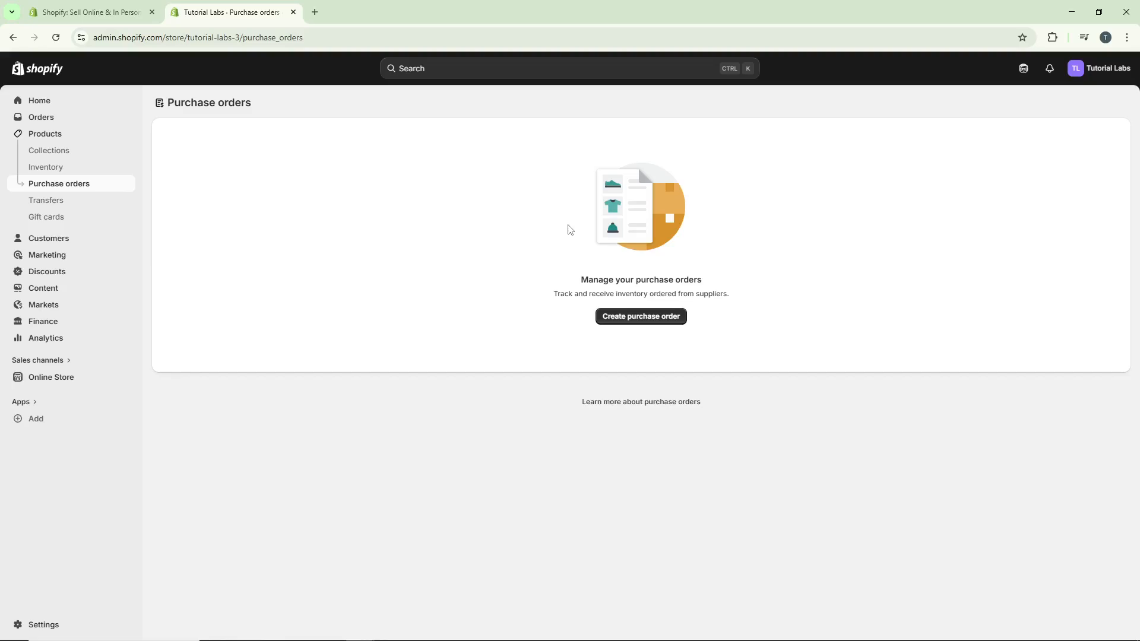
left_click(665, 321)
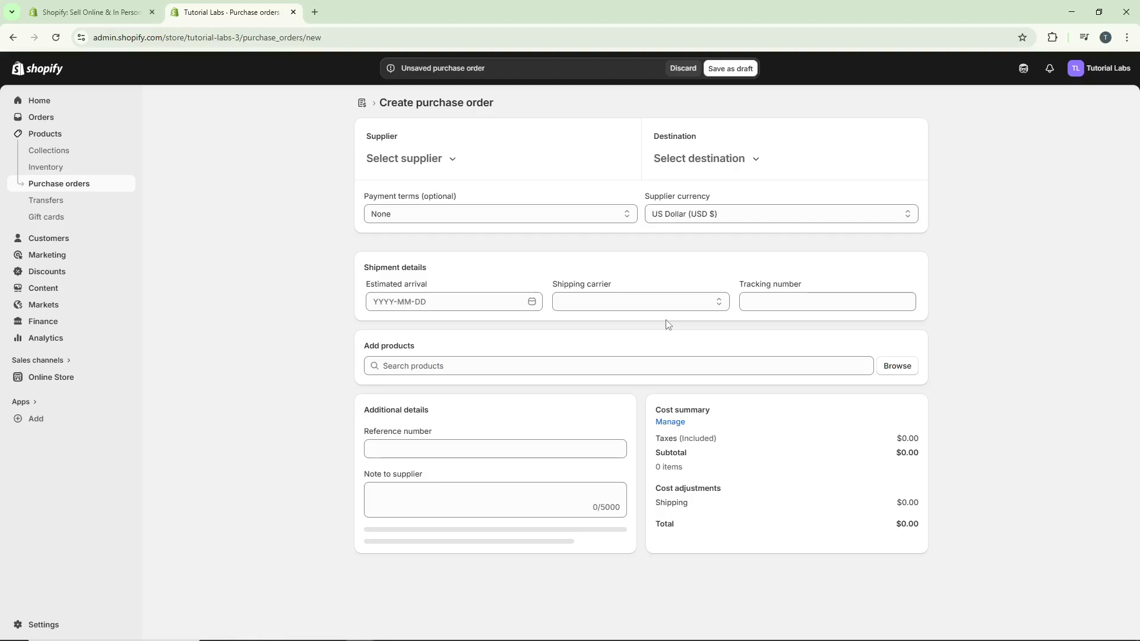
left_click(455, 161)
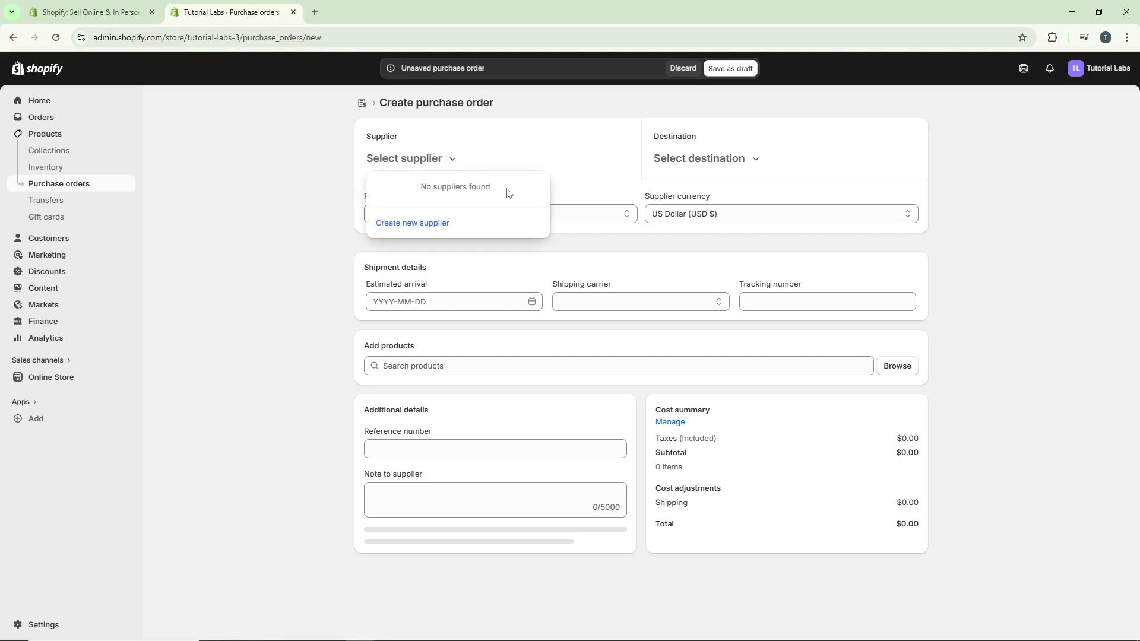
left_click(516, 143)
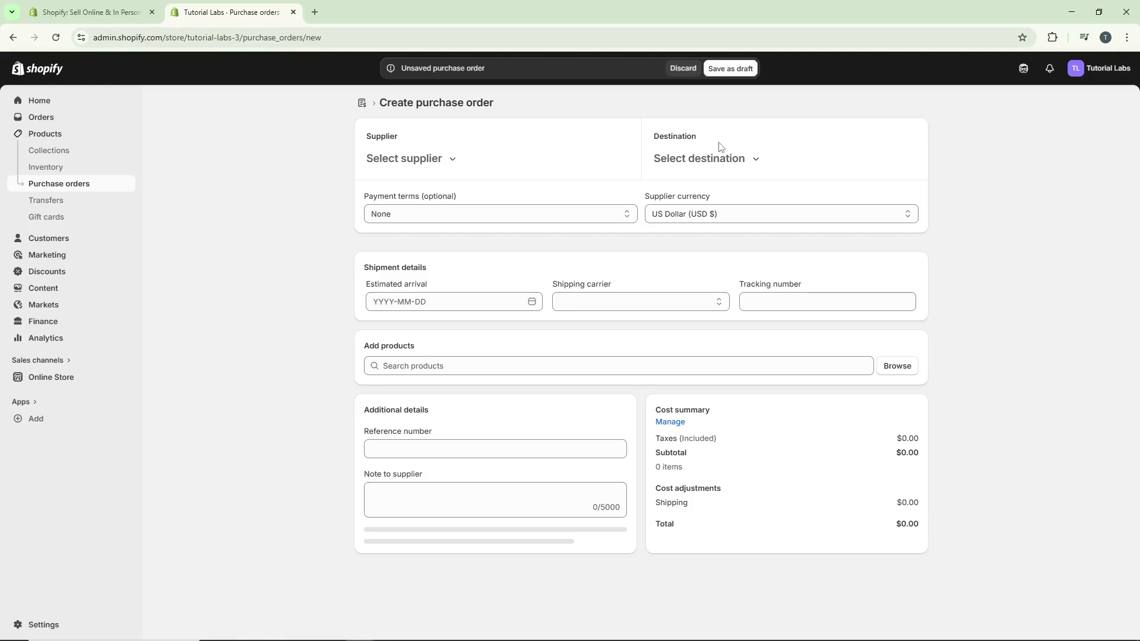
left_click(735, 159)
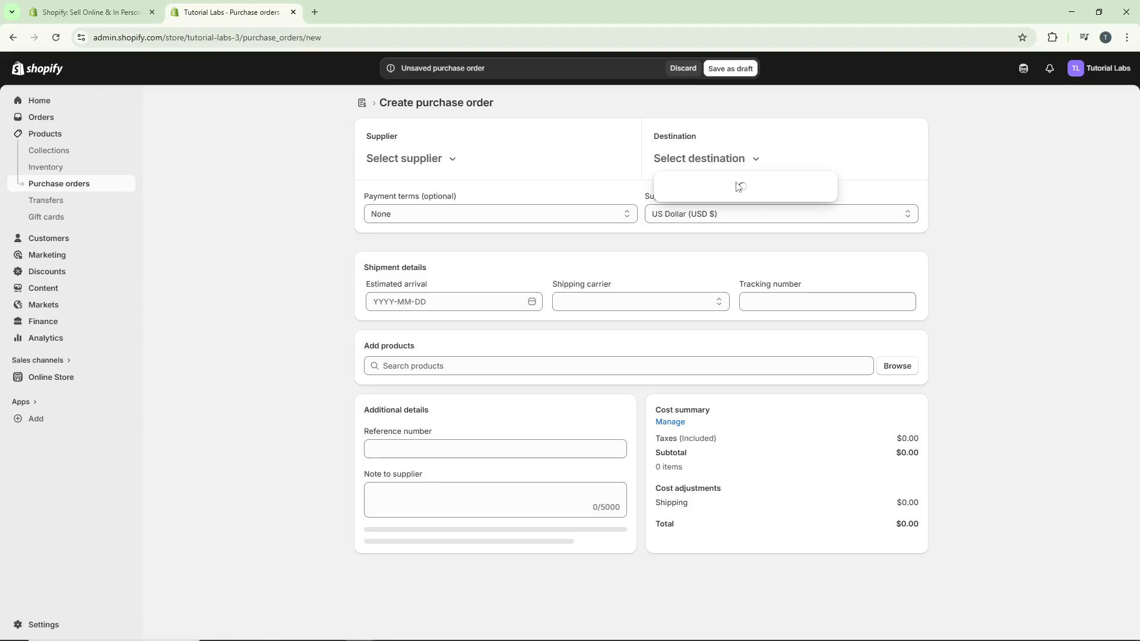
left_click(738, 158)
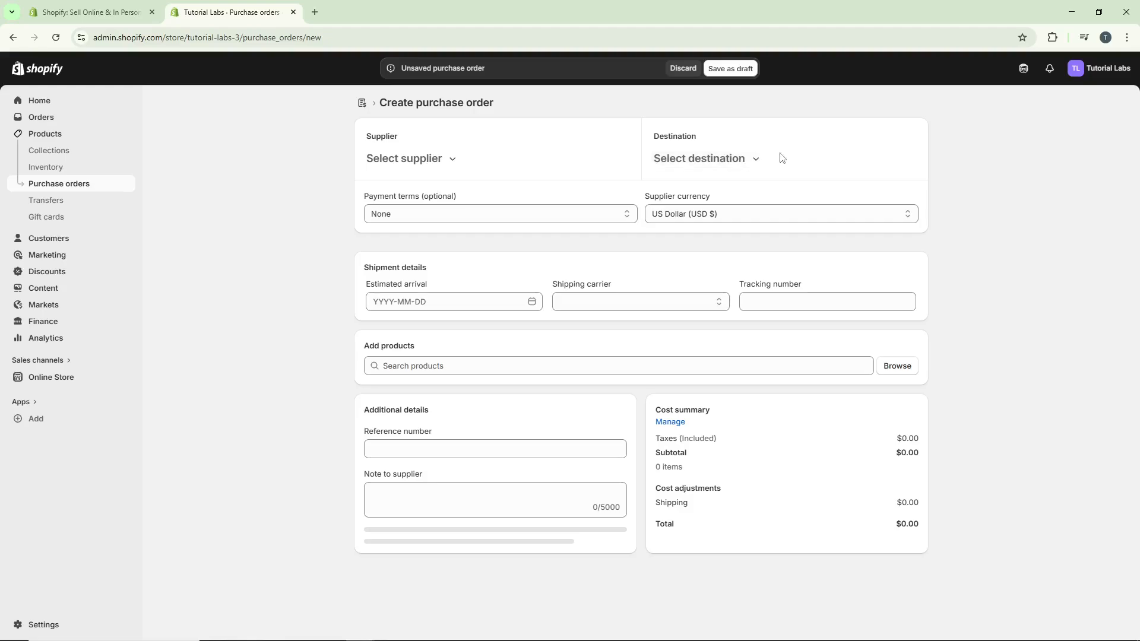
Choose Cash on delivery payment terms and Canadian Dollar (CAD $) as supplier currency
left_click(556, 215)
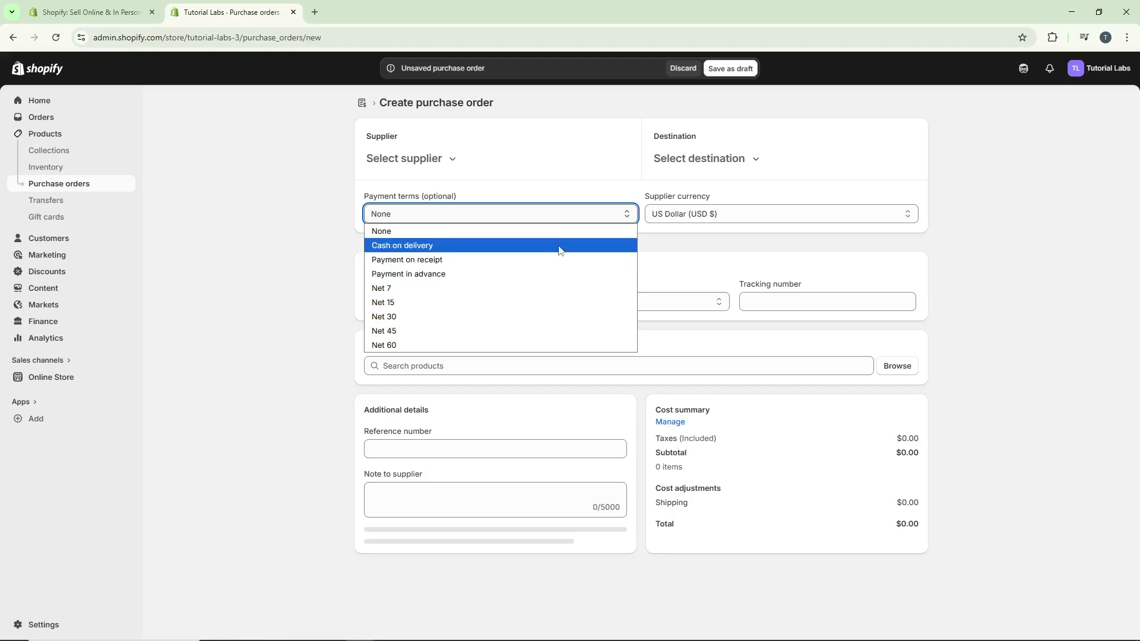
left_click(559, 250)
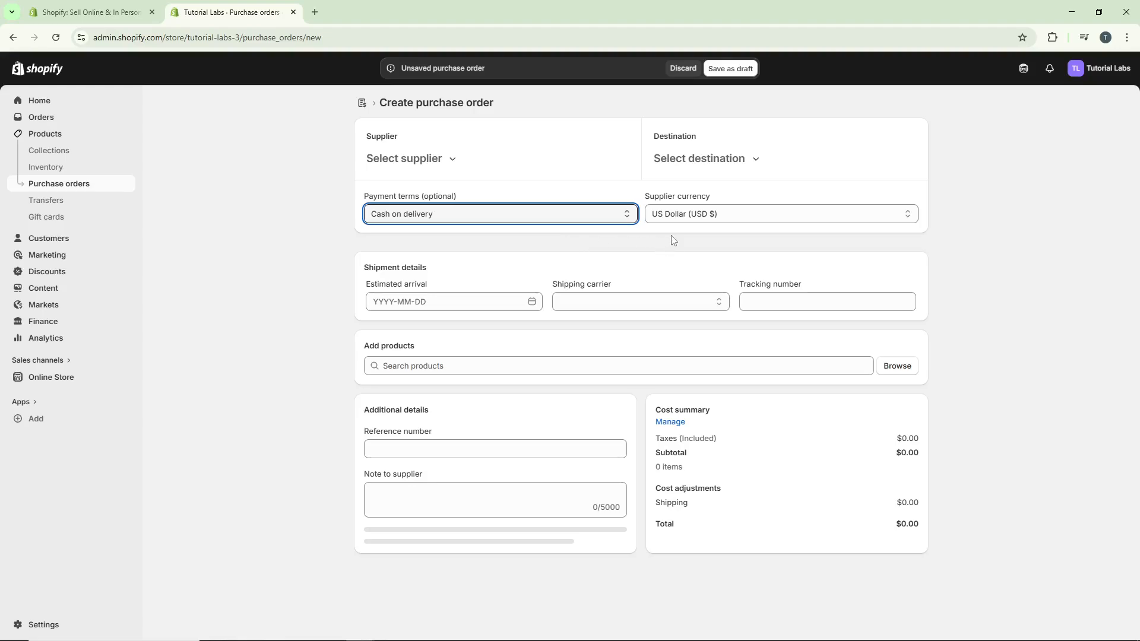
left_click(687, 221)
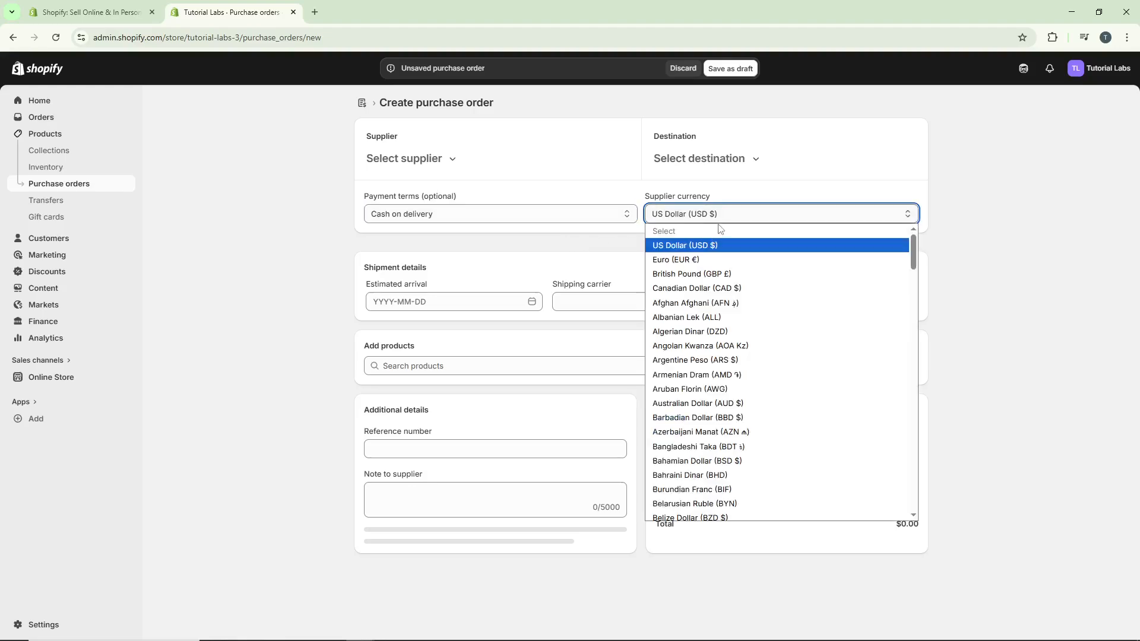
left_click(785, 293)
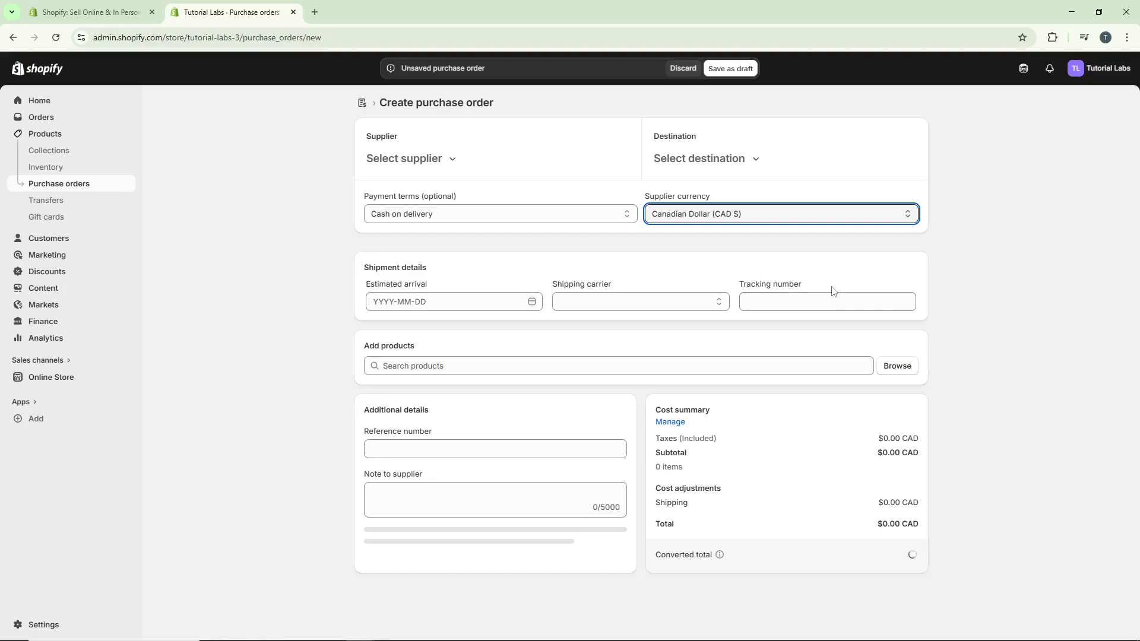
left_click(952, 303)
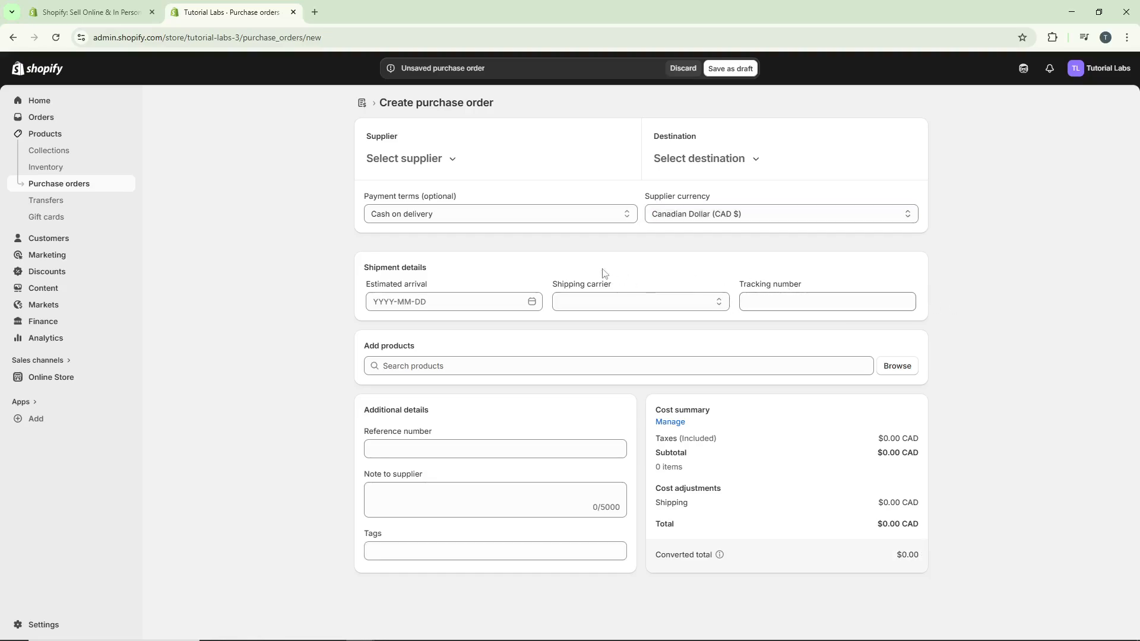
Set the estimated arrival to 2026-02-28 and the shipping carrier to 4PX
left_click(450, 301)
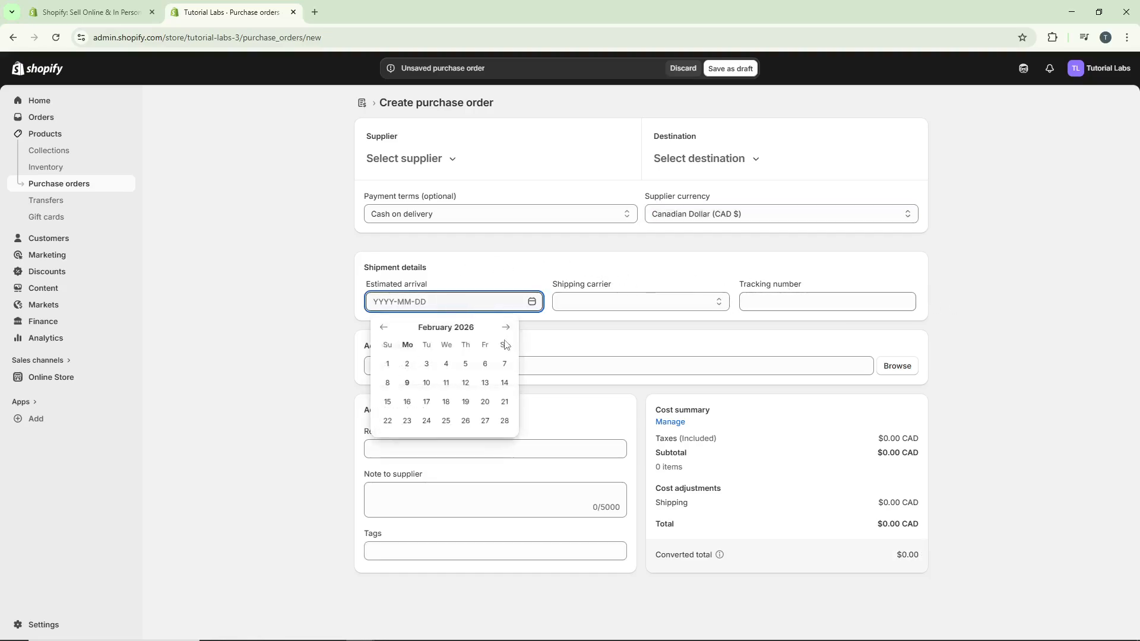
left_click(504, 421)
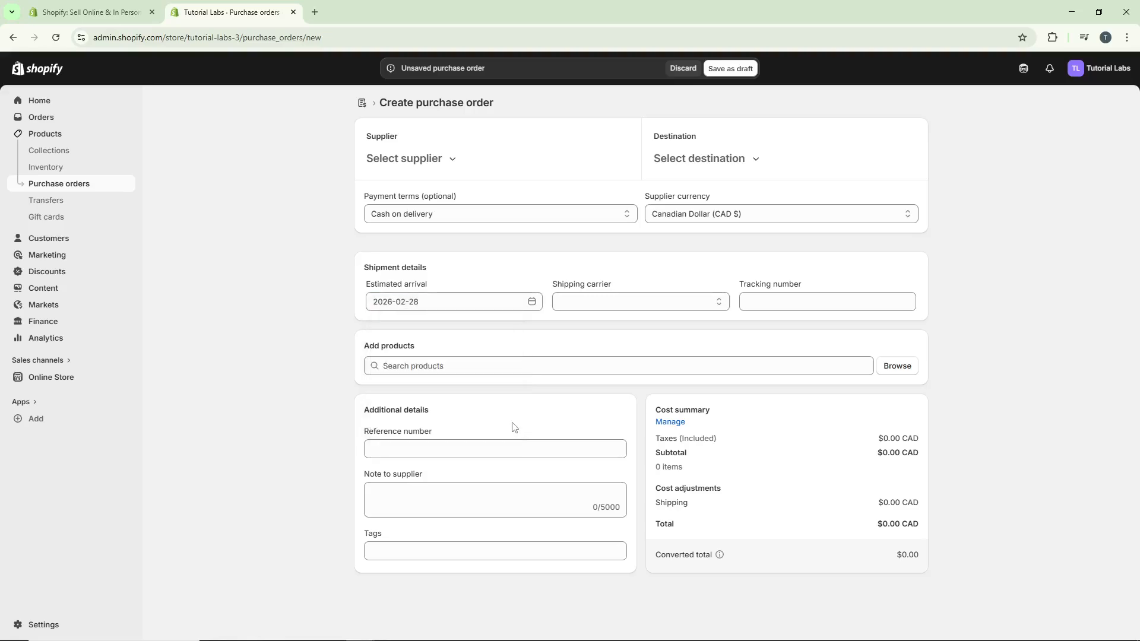
left_click(635, 308)
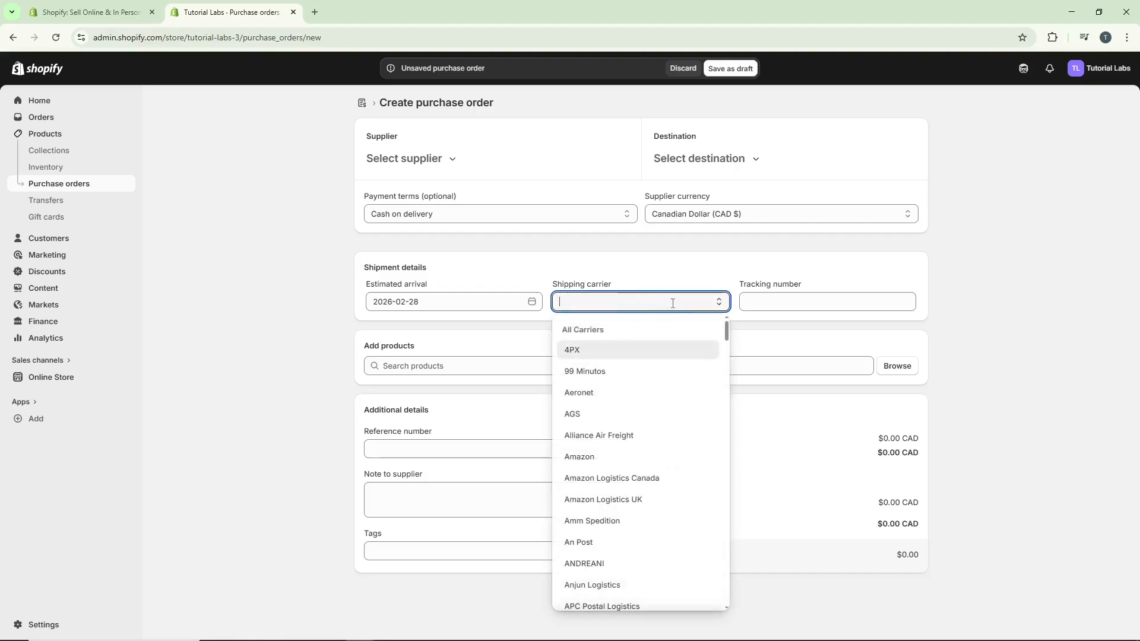
left_click(622, 351)
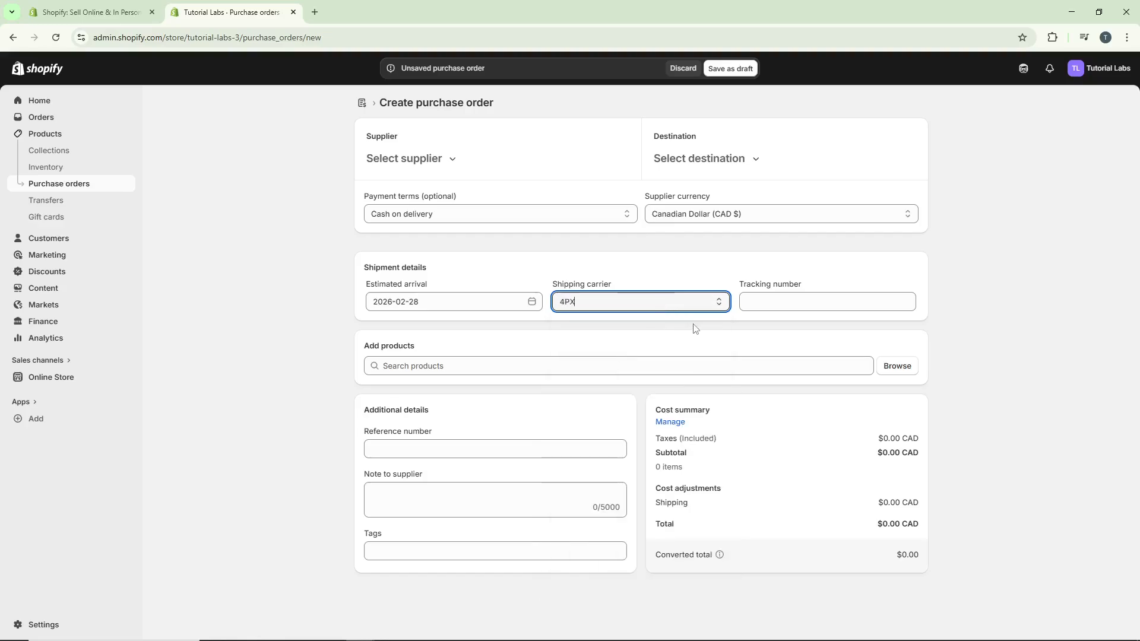
Enter the shipment's tracking number in the Tracking number field
left_click(818, 304)
type("7643256895")
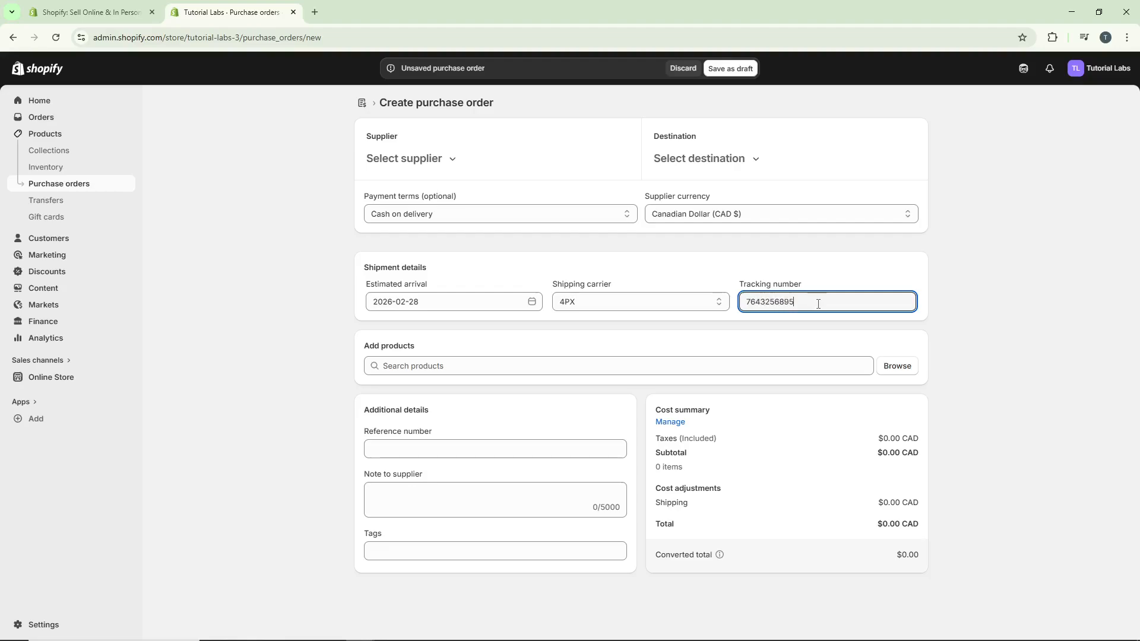
left_click(1000, 310)
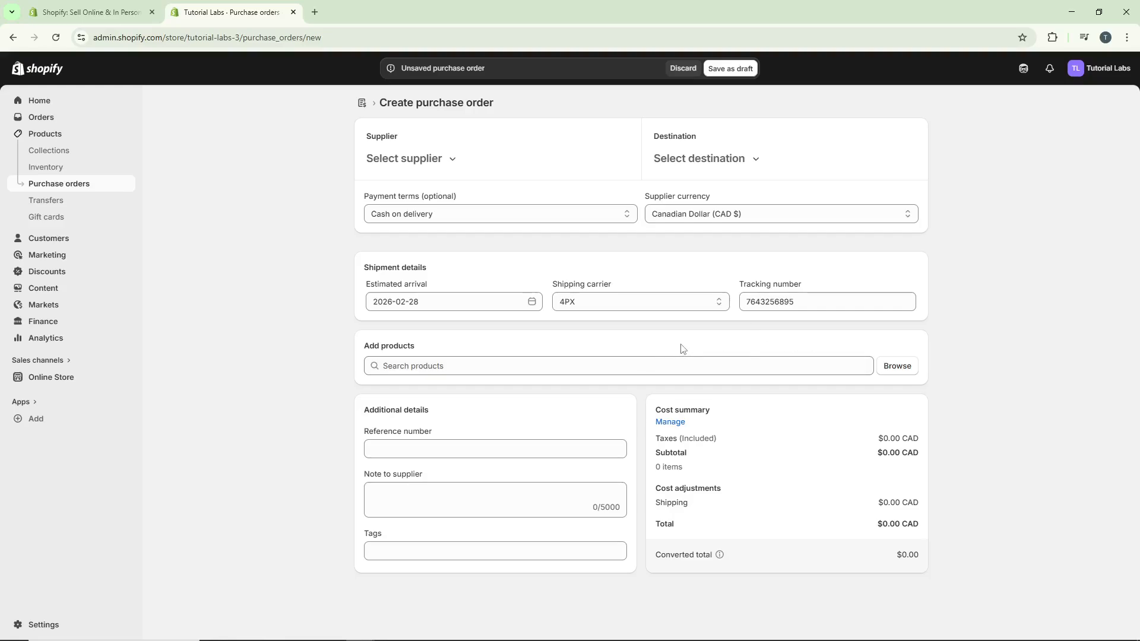
Add the Black T-Shirt to the order from the Add products list
left_click(895, 365)
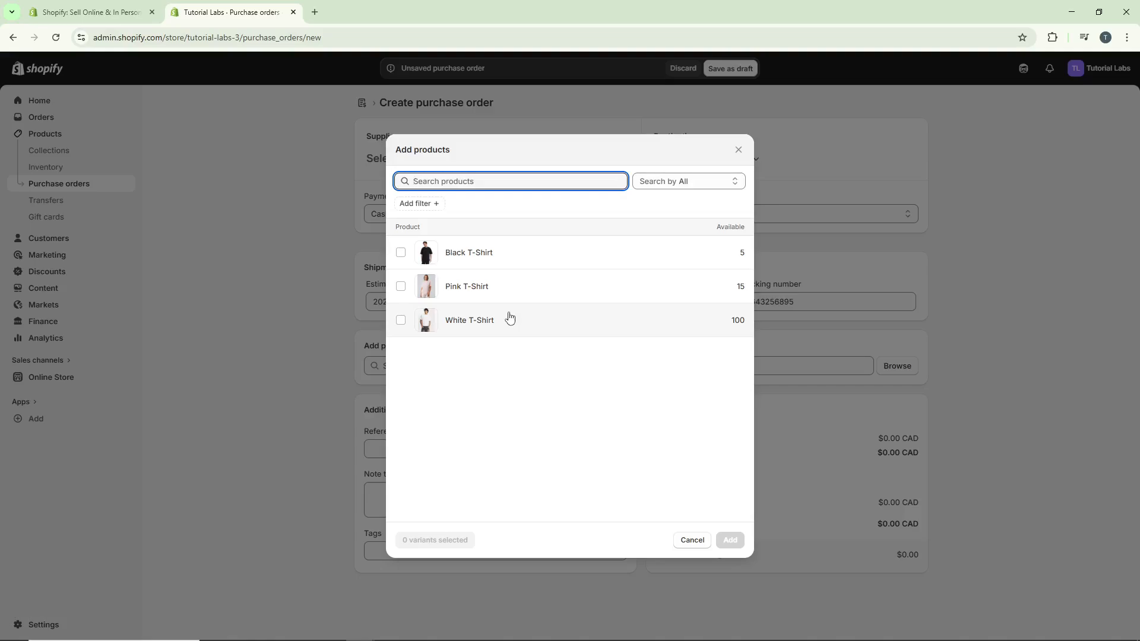
left_click(403, 253)
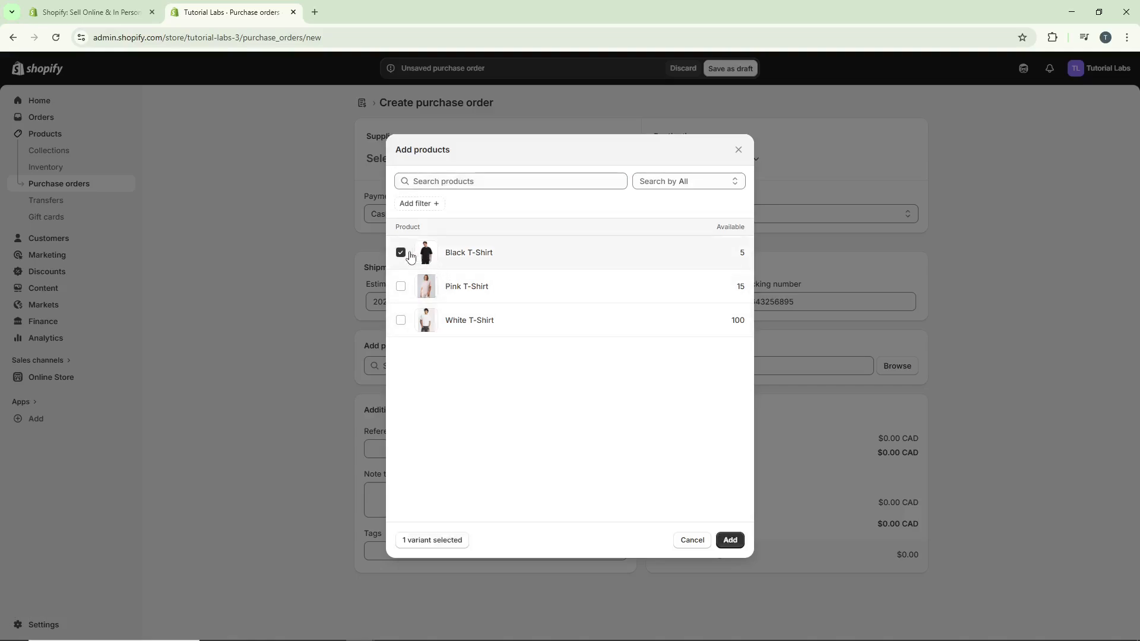
left_click(729, 540)
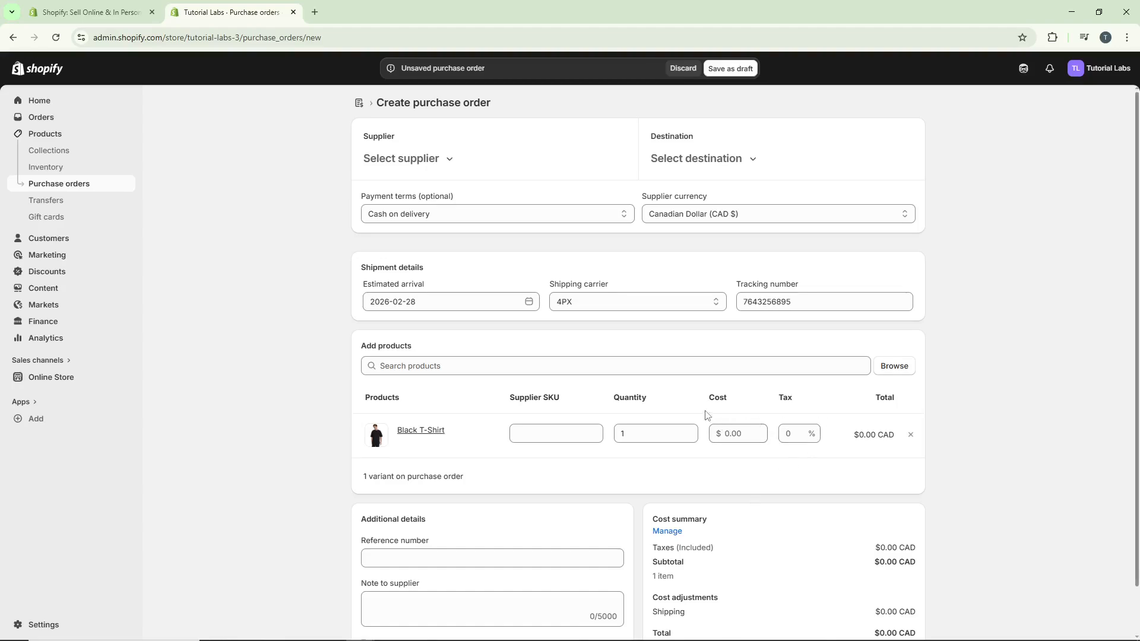
Set the Black T-Shirt line to quantity 50, cost 8.00 and 0.3% tax, totaling $401.20 CAD
left_click(672, 433)
key("BackSpace")
type("1")
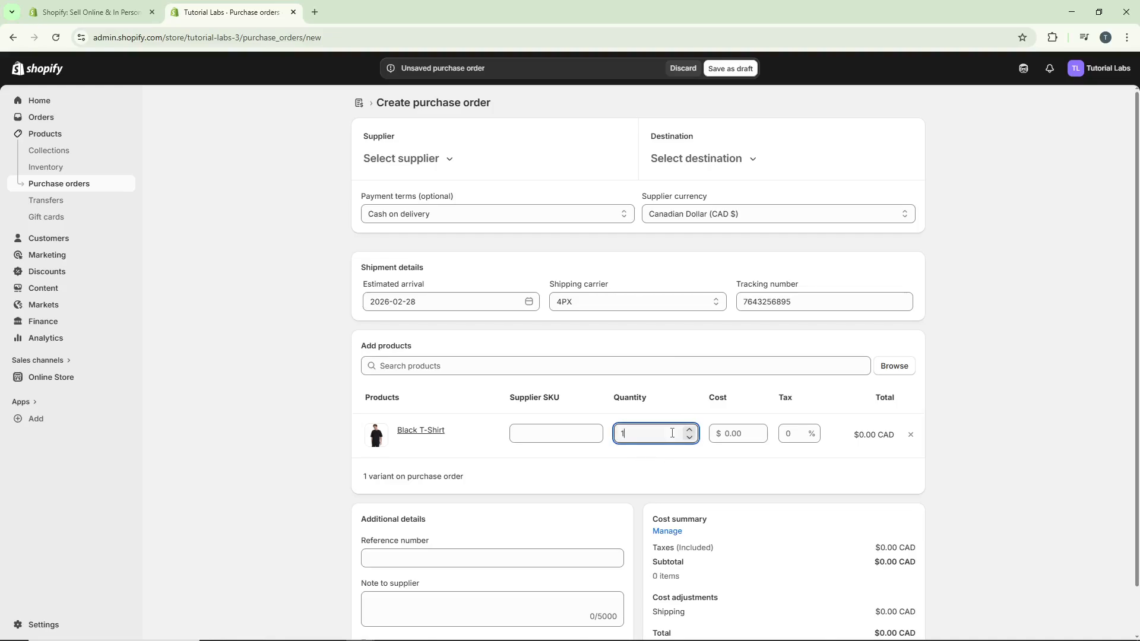
type("50")
left_click(730, 431)
type("8")
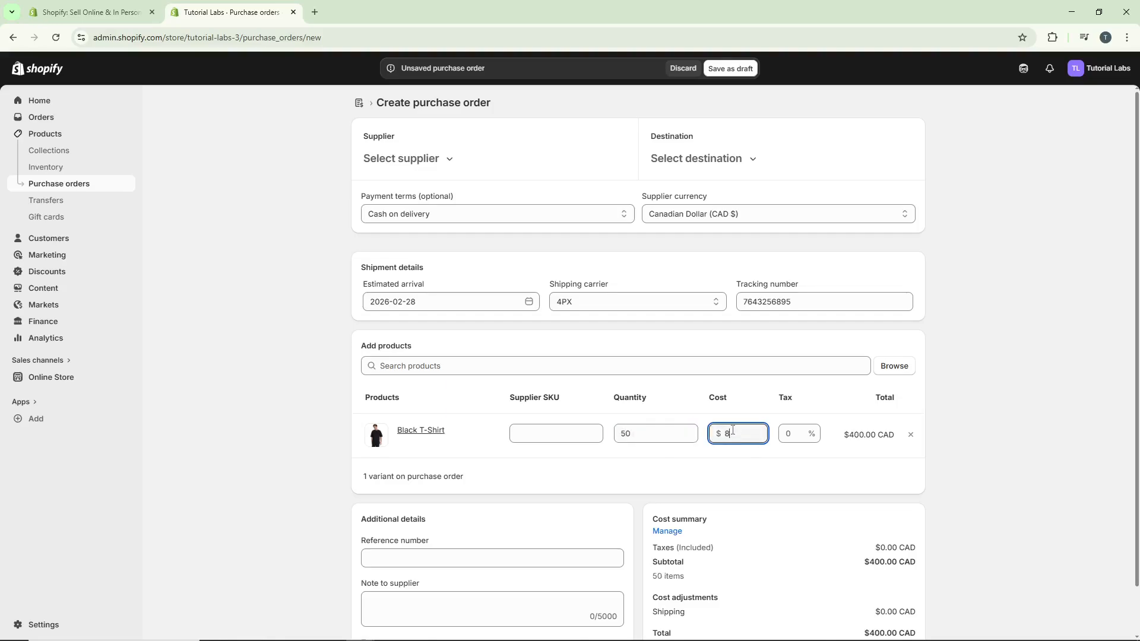
left_click(796, 435)
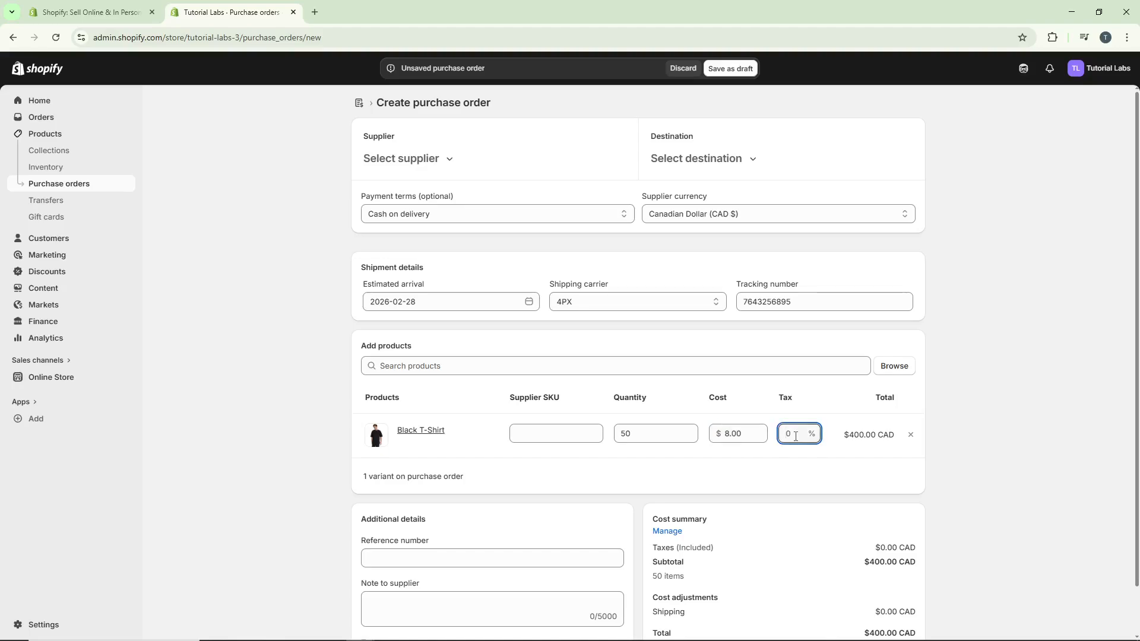
type("0.3")
left_click(985, 423)
scroll(796, 426, "down", 1)
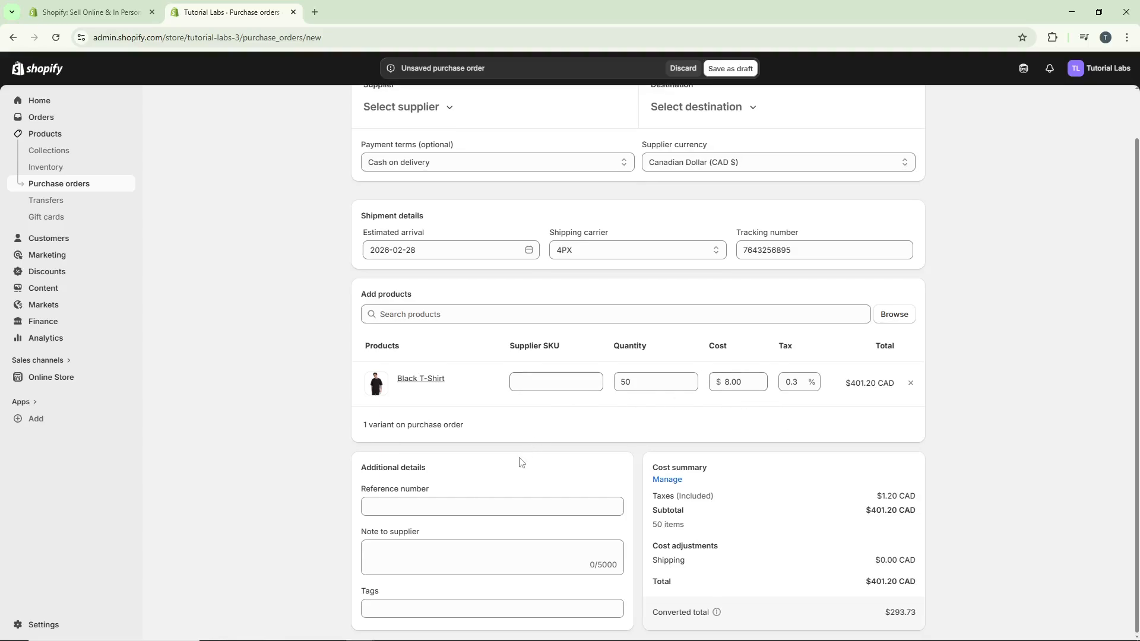
Enter the order's reference number in additional details, leaving the supplier note empty
left_click(502, 502)
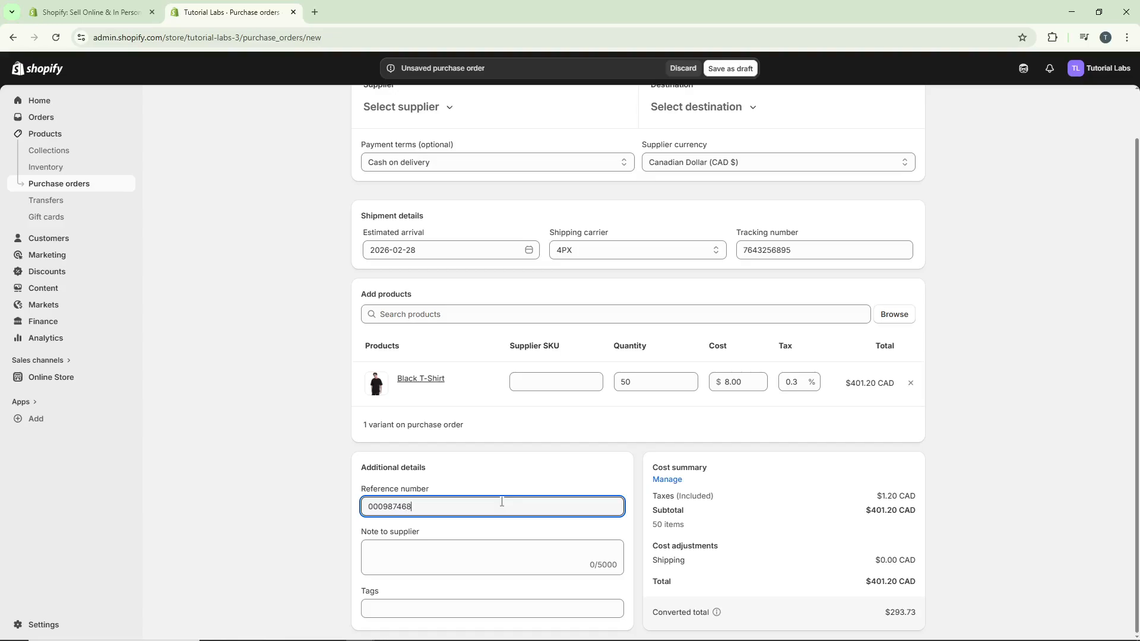
left_click(458, 545)
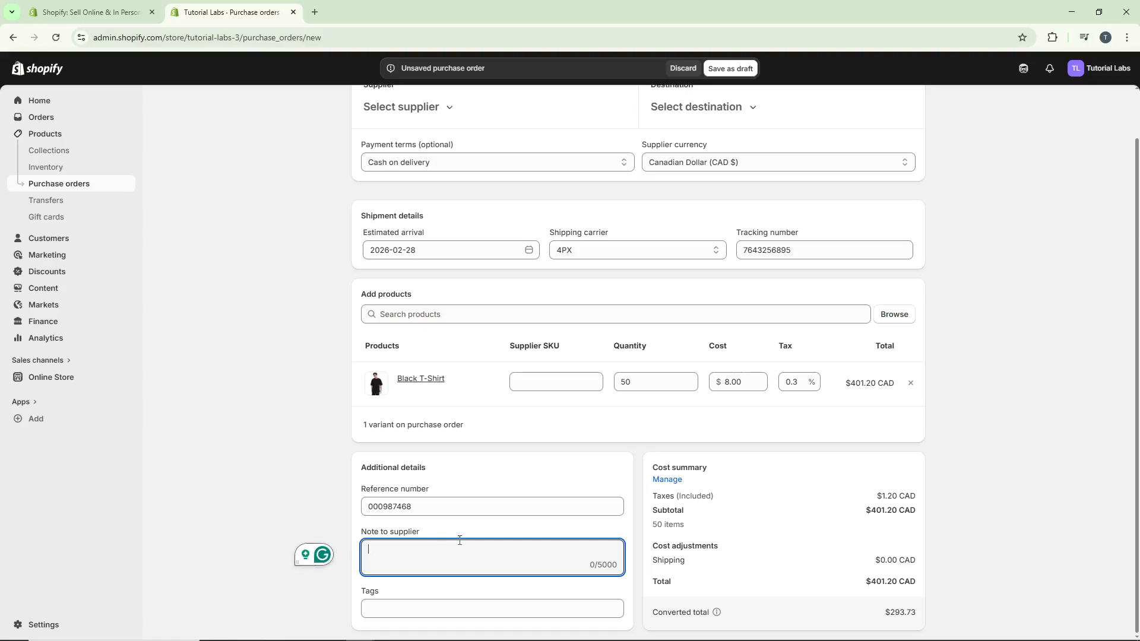
left_click(336, 370)
scroll(796, 438, "up", 1)
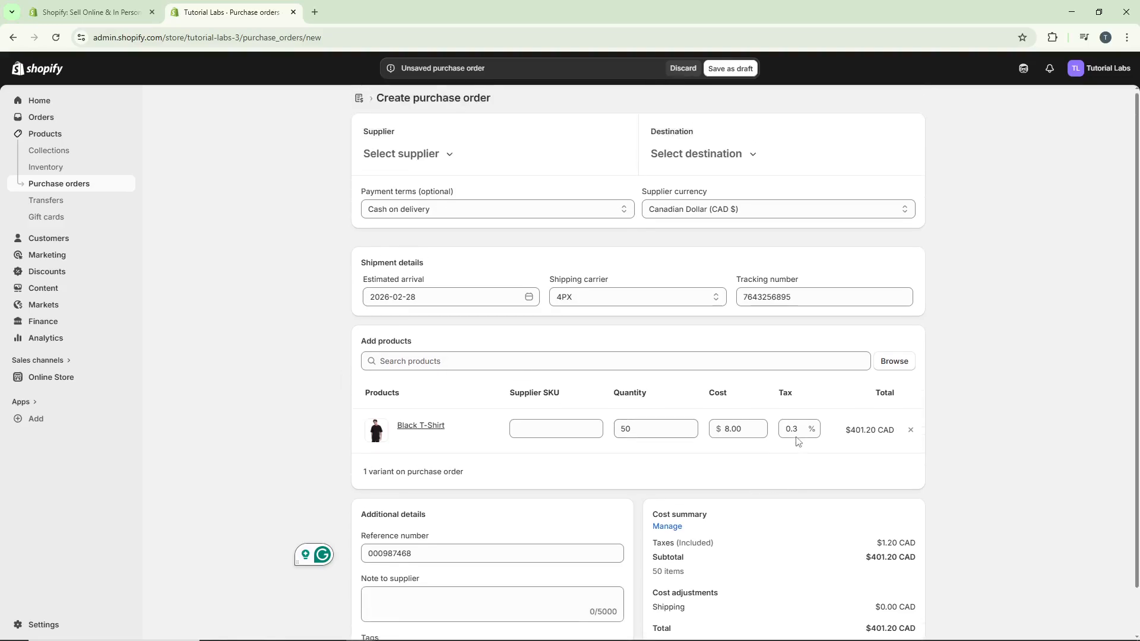
Set the destination to Shop location and save the order as draft #PO4
left_click(733, 67)
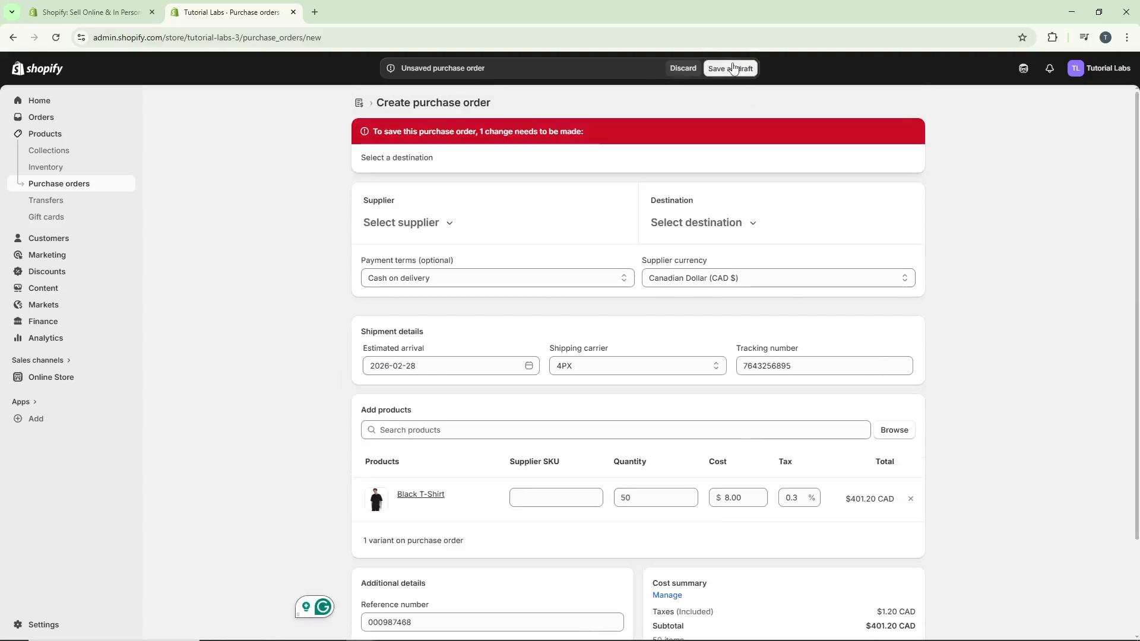
left_click(746, 226)
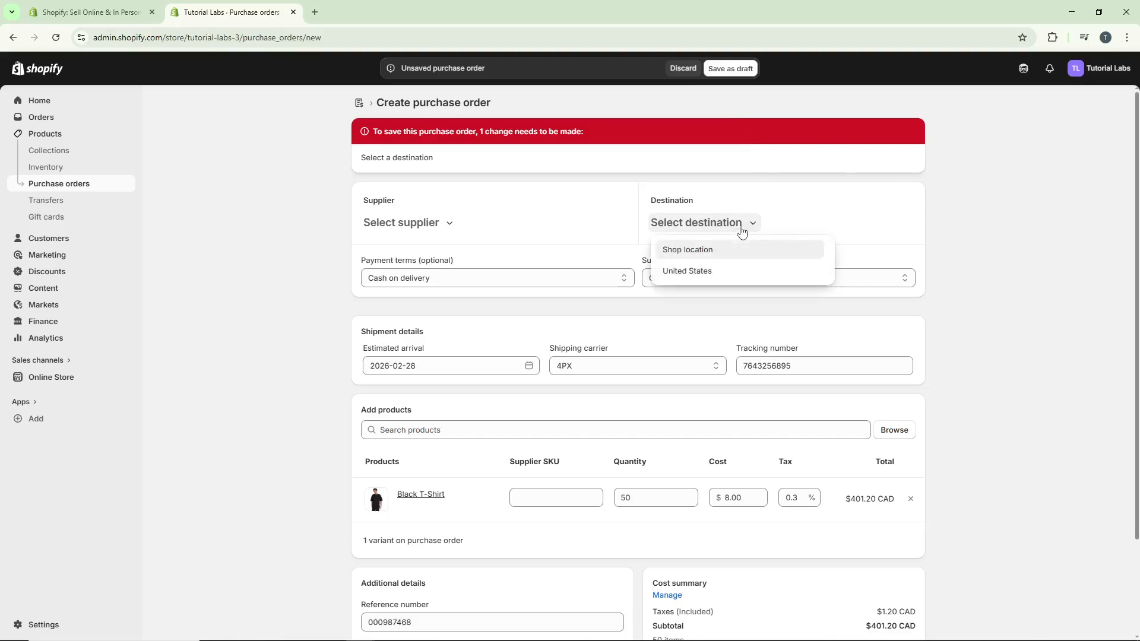
left_click(744, 251)
left_click(738, 67)
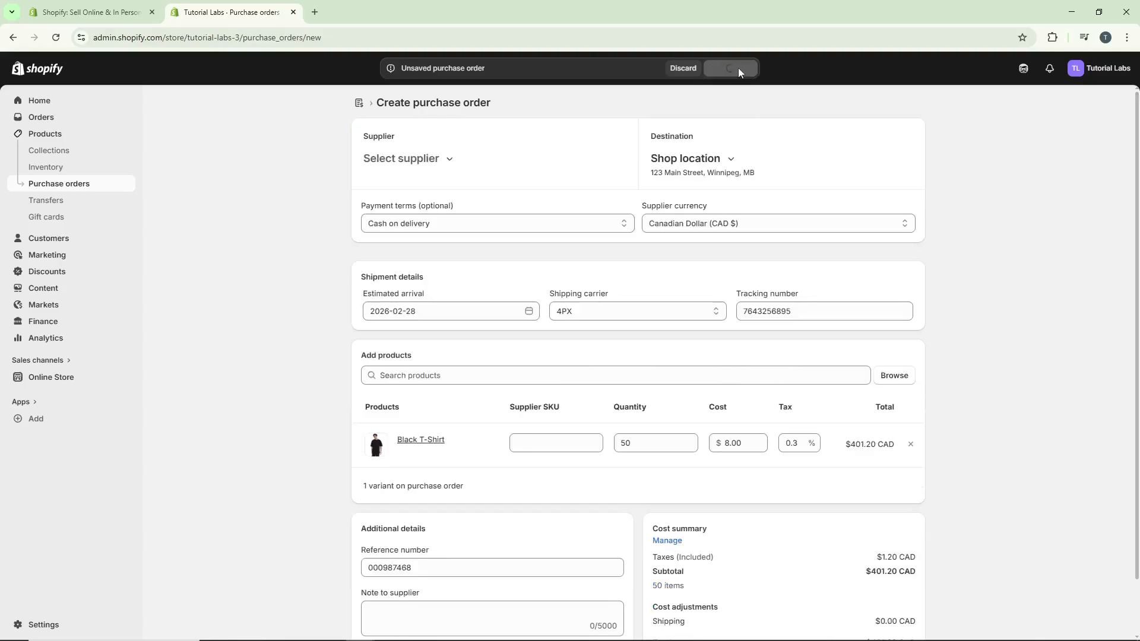